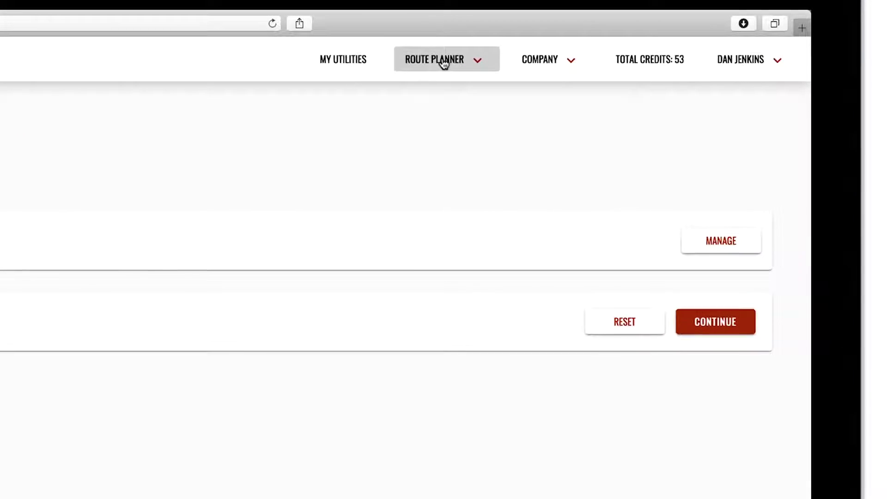
Go to the Route Planning page and bring up the Manage jobs list with import dates
left_click(436, 61)
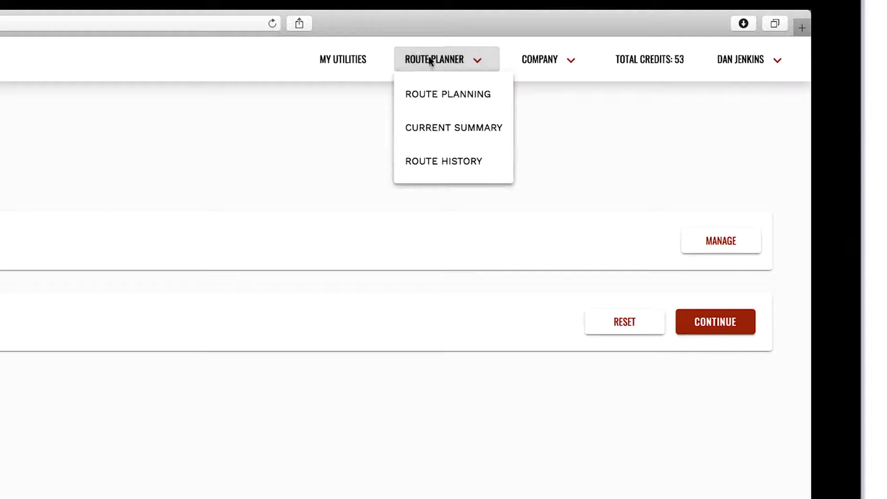
left_click(456, 98)
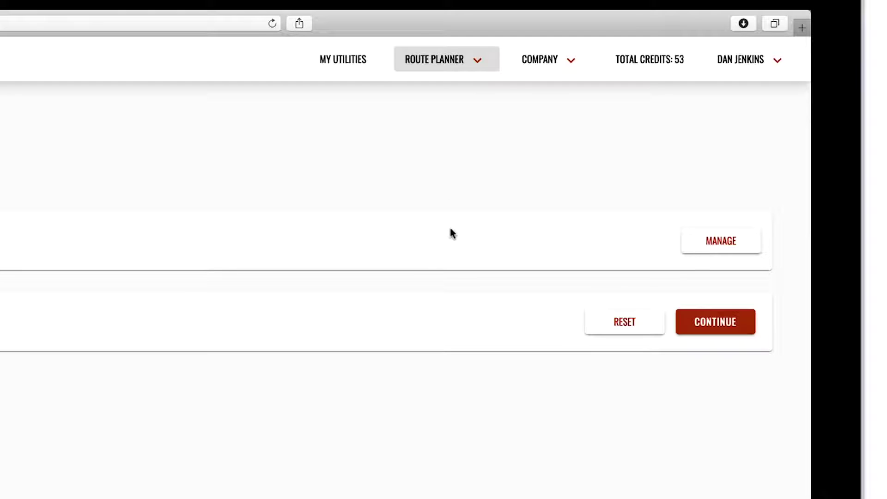
left_click(722, 247)
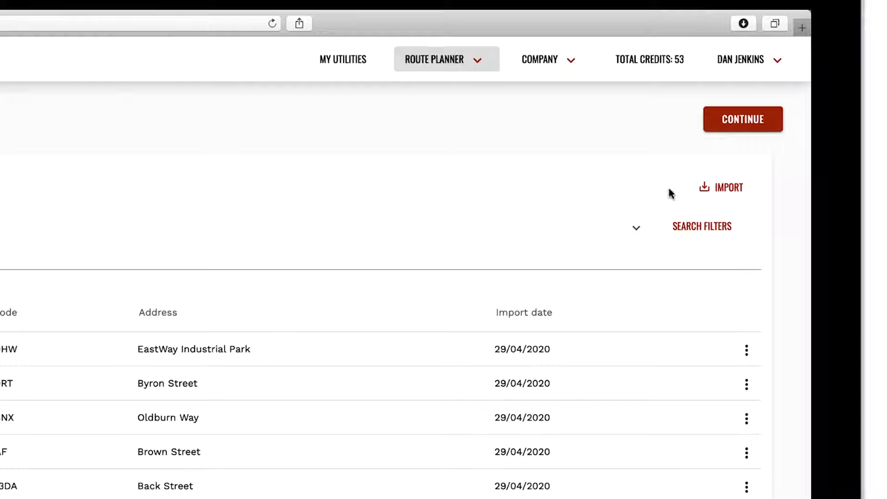
scroll(669, 194, "down", 1)
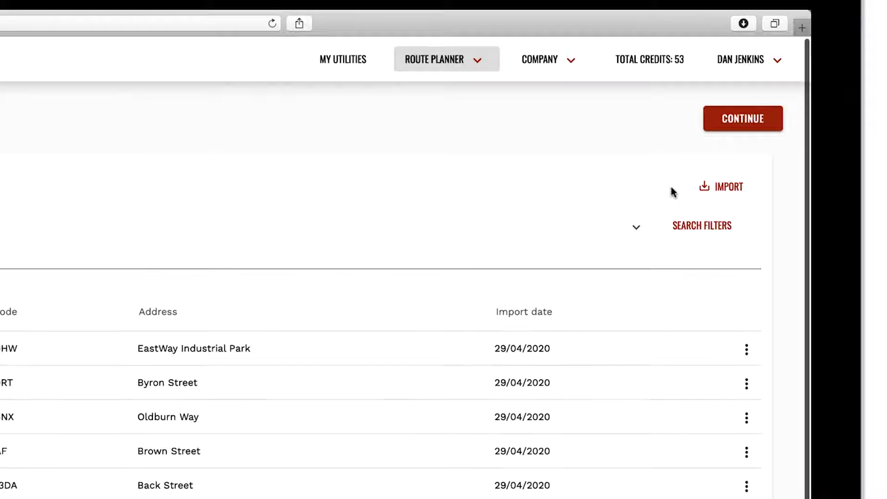
Continue to job allocation, showing AB12 CDE with 29 jobs and EF16GHJ with 10
left_click(730, 119)
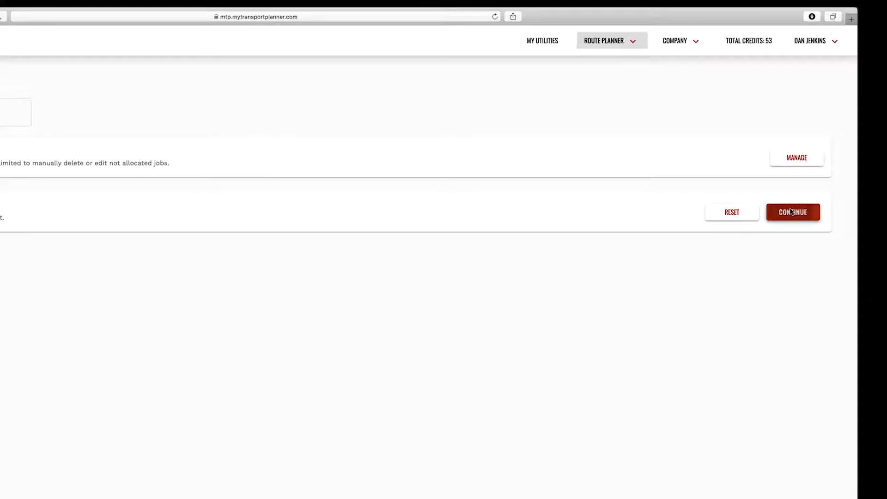
left_click(791, 212)
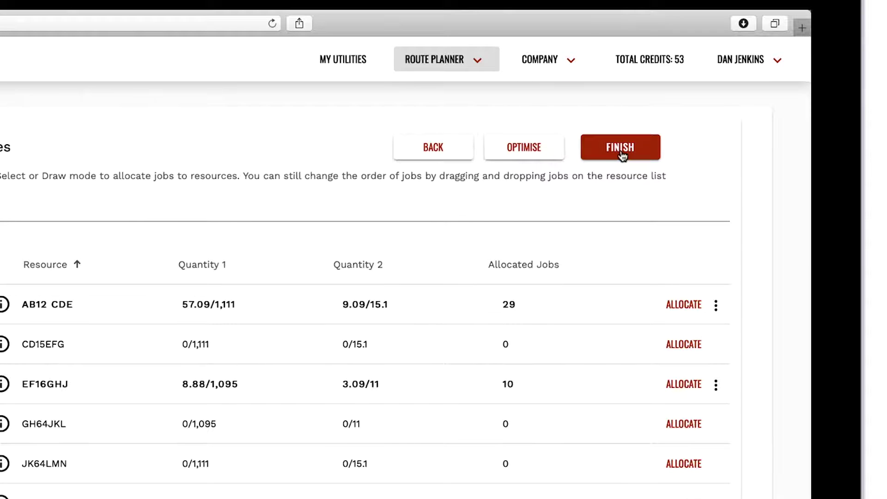
Finish the plan and save its optimised routes for 2 credits, leaving 51, then go back
left_click(622, 155)
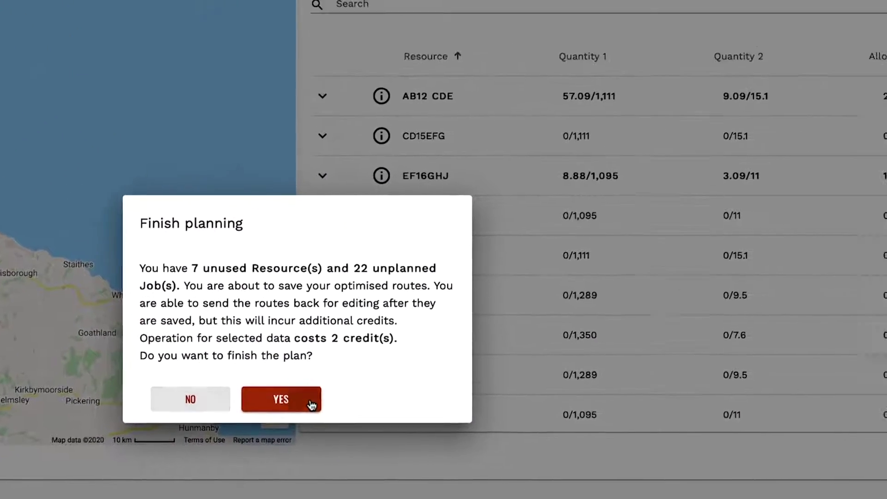
left_click(449, 329)
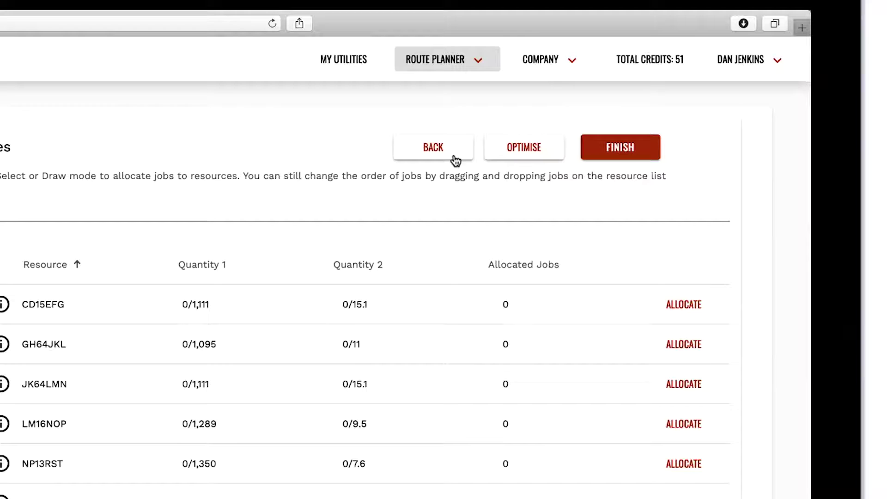
left_click(438, 153)
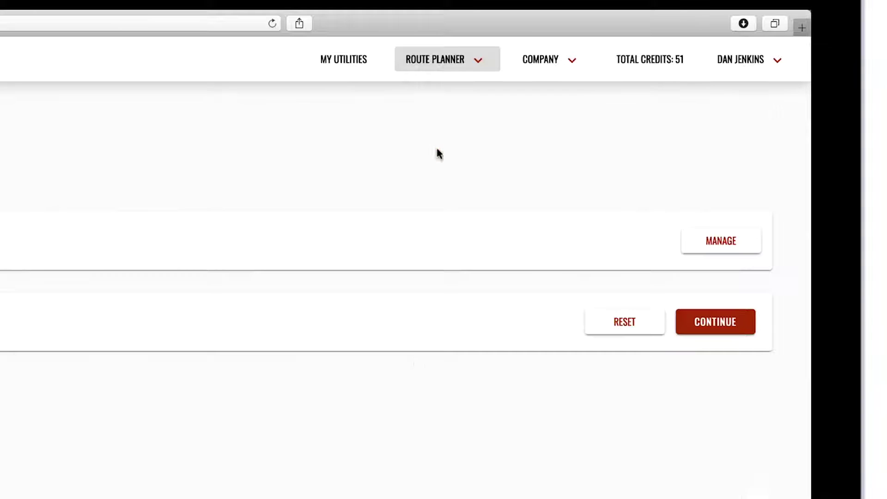
Reset the allocation to start afresh and bring up the jobs management list
left_click(624, 321)
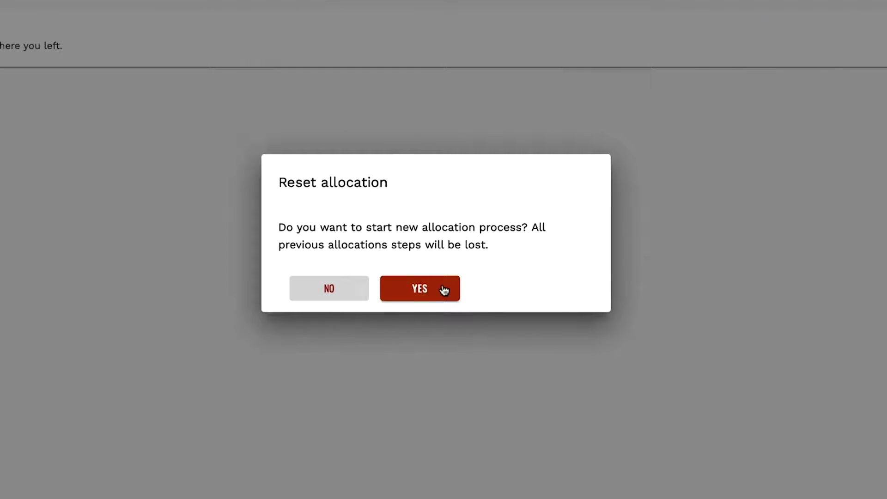
left_click(426, 296)
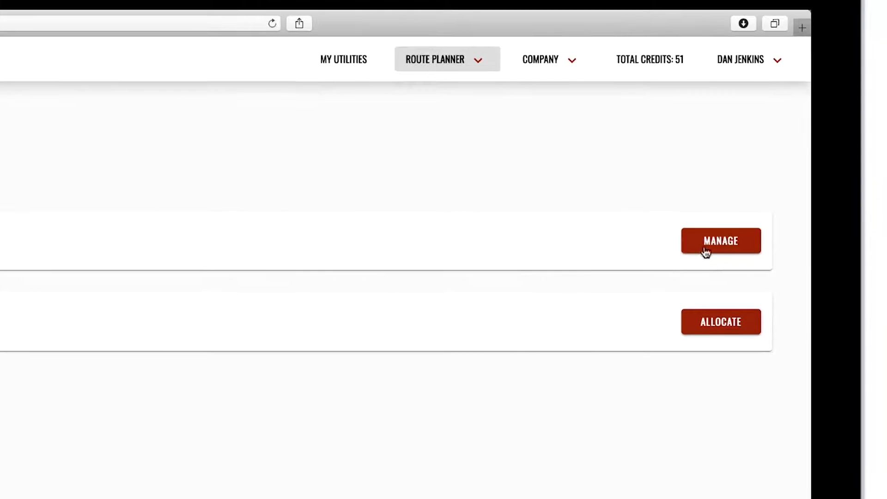
left_click(719, 241)
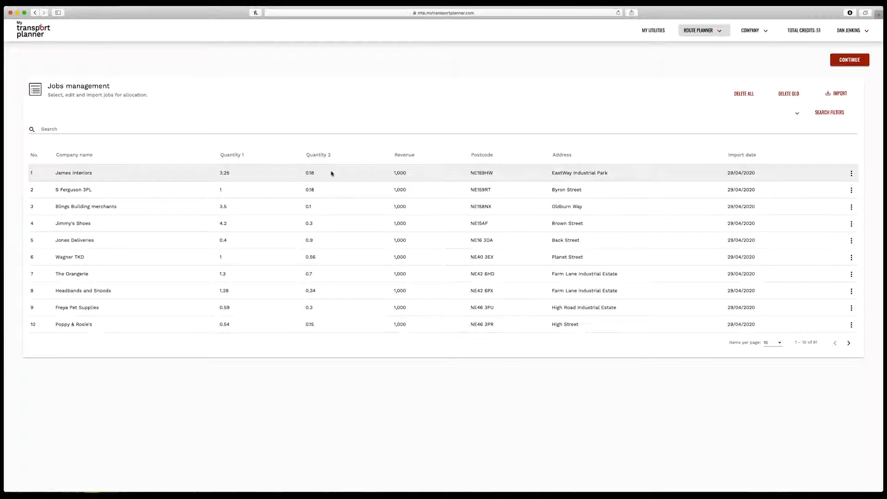
left_click(50, 128)
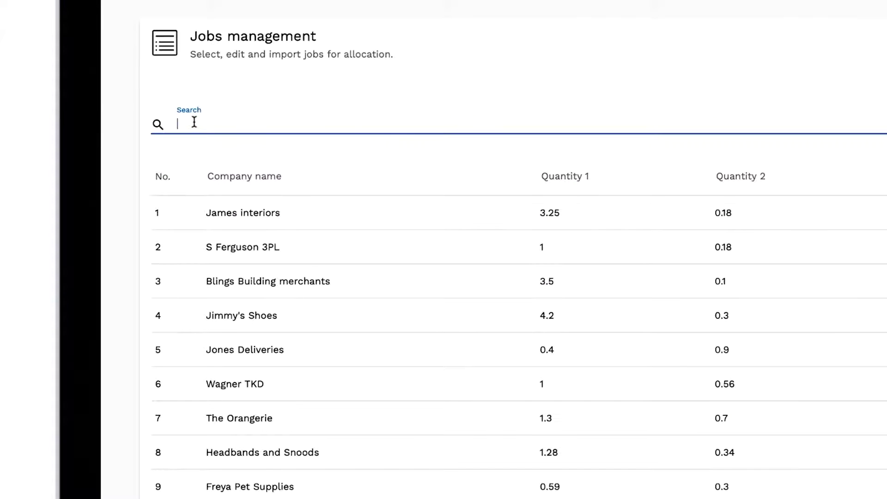
type("Wa")
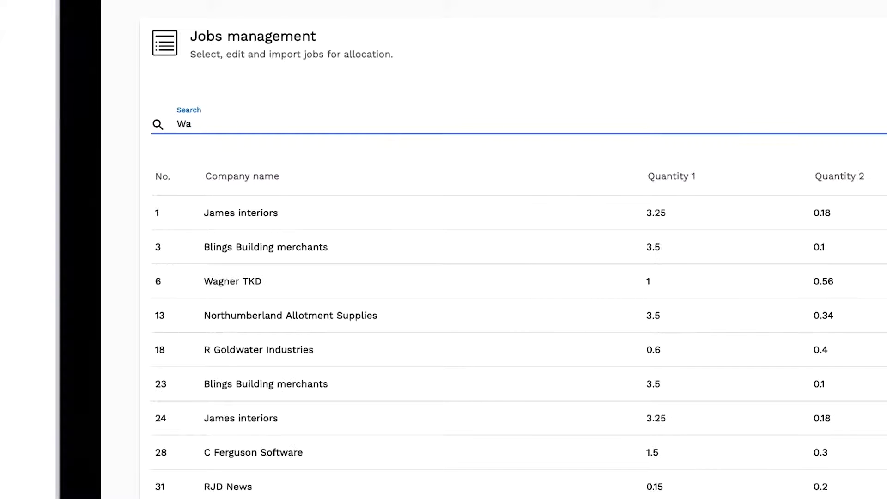
type("g")
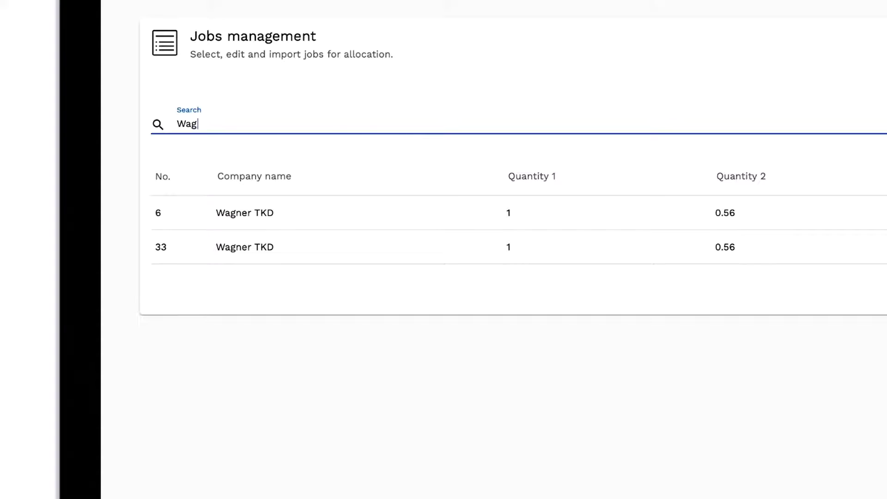
type("n")
key("BackSpace")
key("BackSpace")
key("BackSpace")
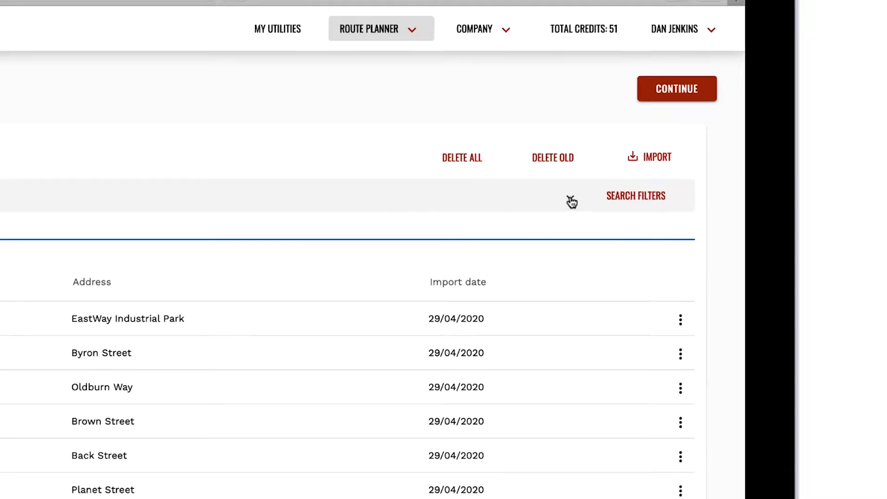
Expand Search Filters and check the Byron Street job's actions menu without changing anything
left_click(662, 189)
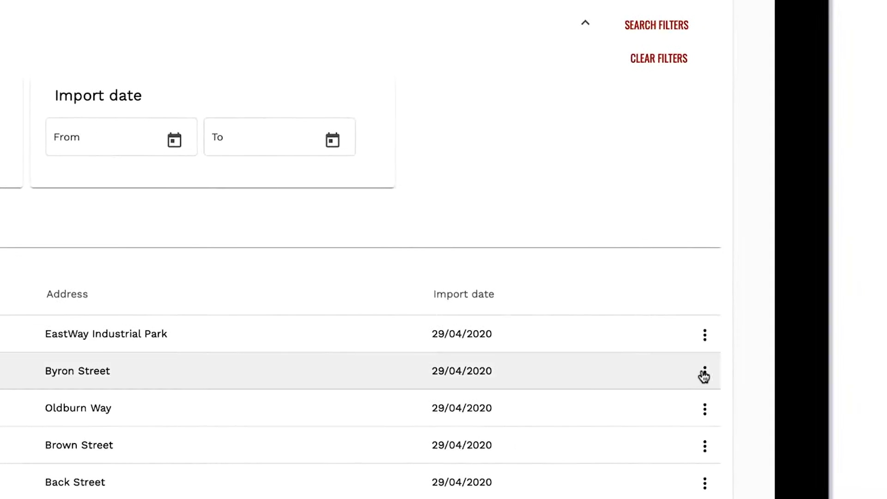
left_click(704, 371)
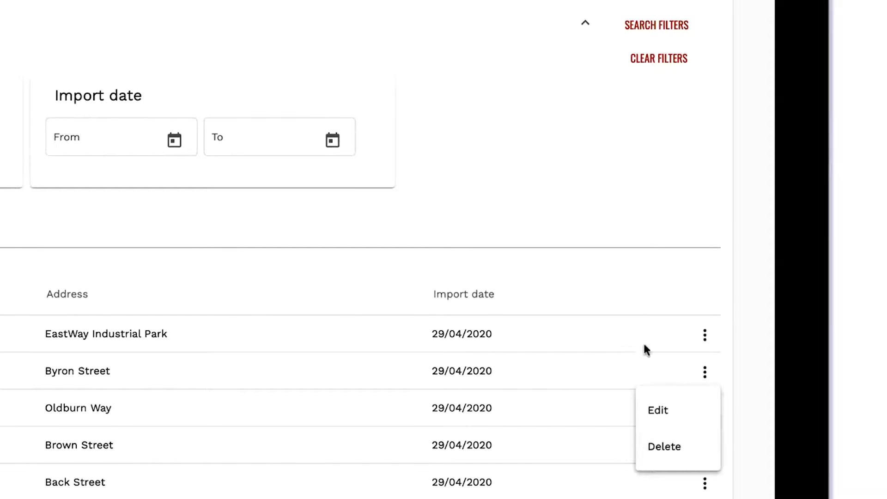
left_click(640, 261)
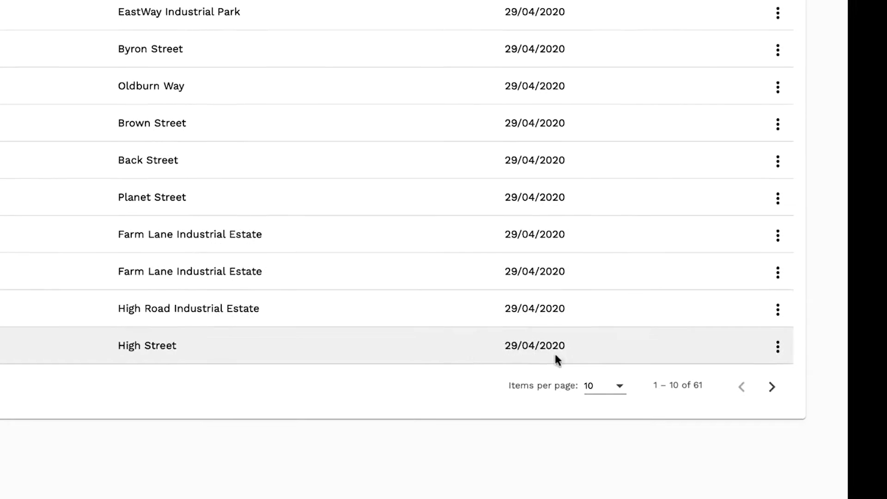
Set Items per page to 100 so all 61 jobs are listed
left_click(620, 388)
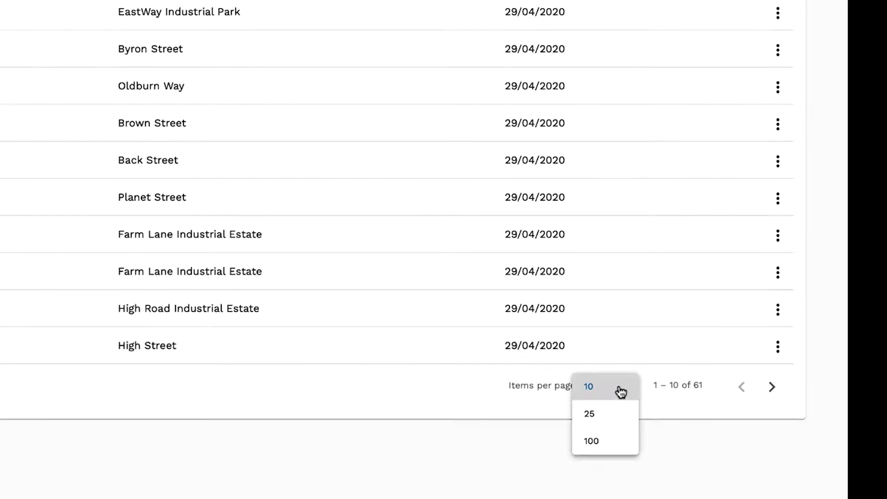
left_click(614, 444)
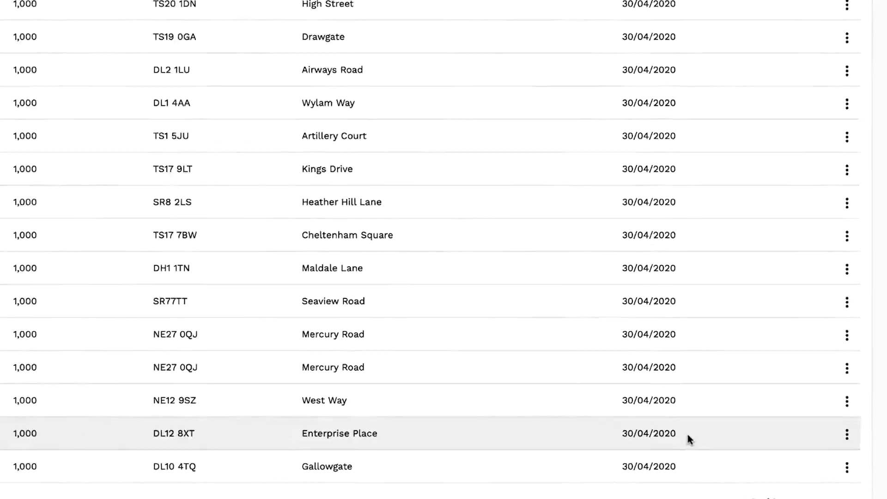
scroll(770, 433, "up", 5)
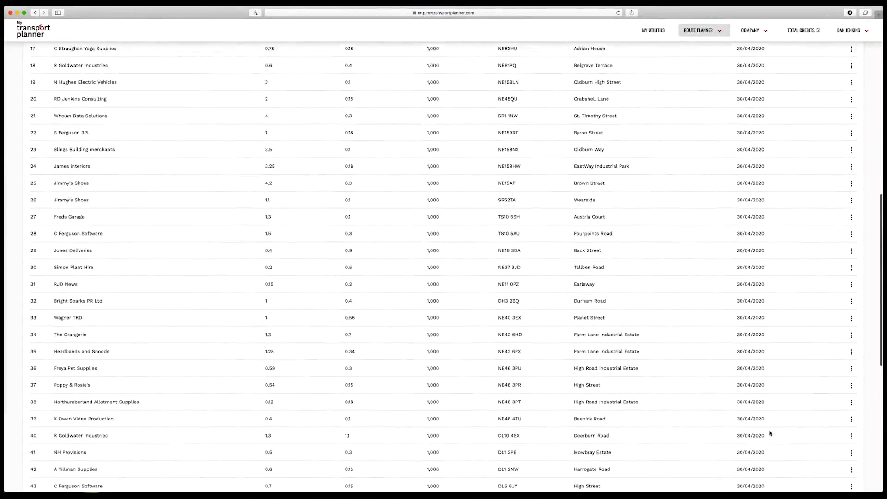
scroll(769, 433, "up", 3)
scroll(769, 434, "up", 3)
scroll(769, 433, "up", 2)
scroll(769, 433, "up", 2)
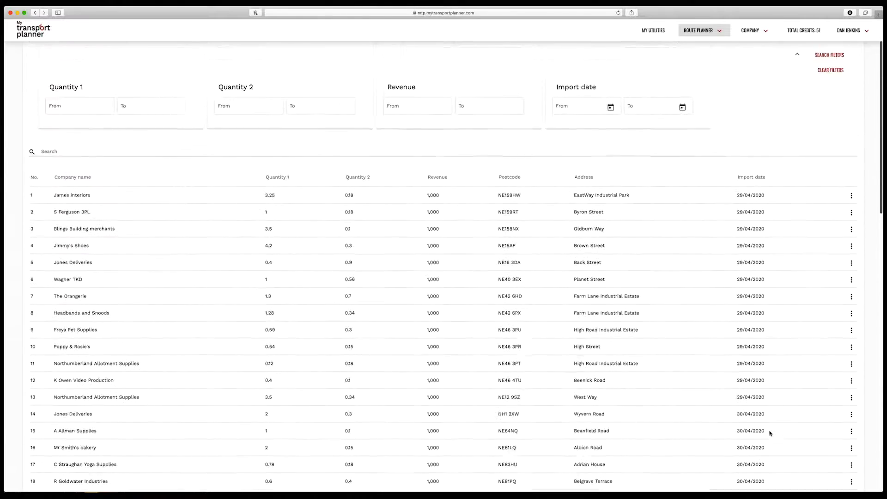
scroll(769, 432, "up", 2)
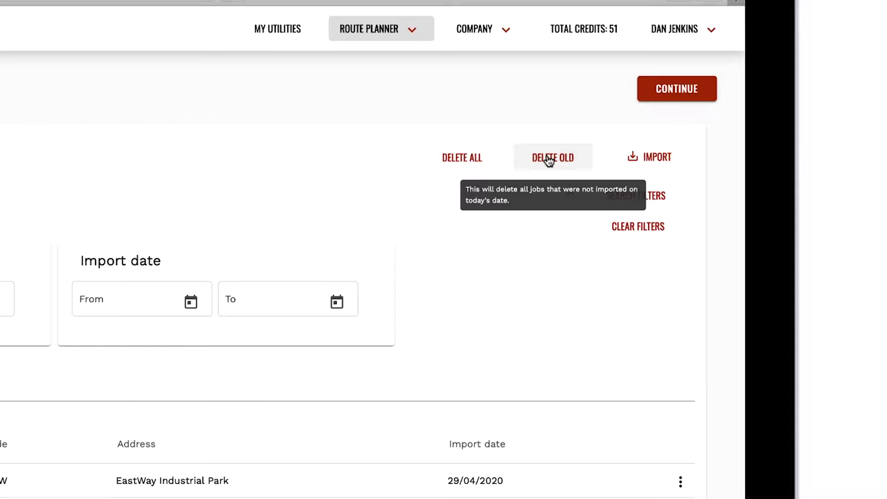
Delete Old jobs, keeping only 30/04/2020 imports, and continue back to Route Planning
left_click(548, 159)
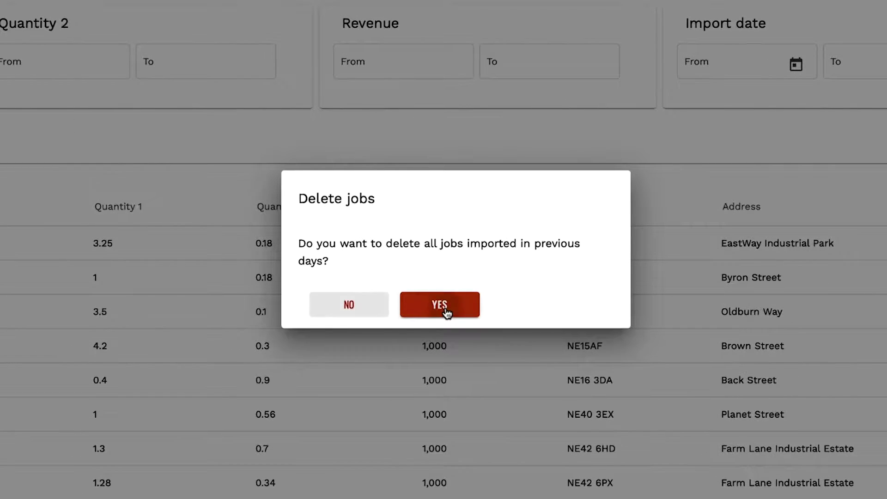
left_click(439, 305)
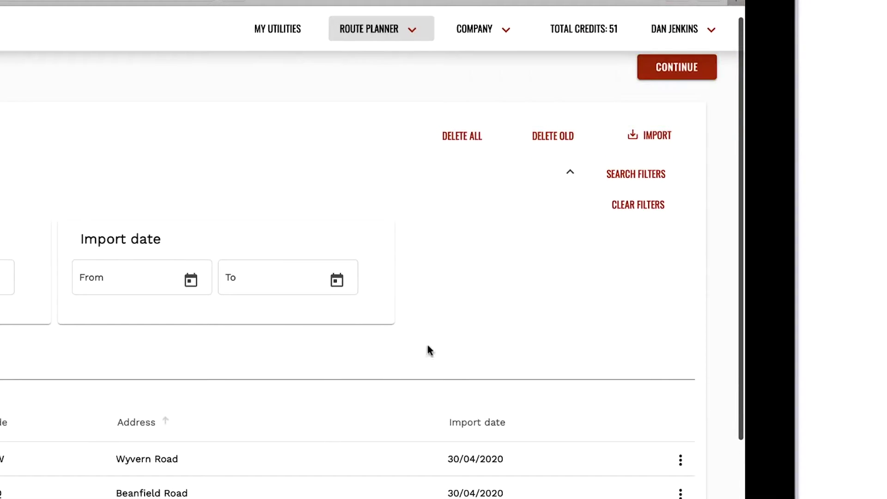
left_click(661, 72)
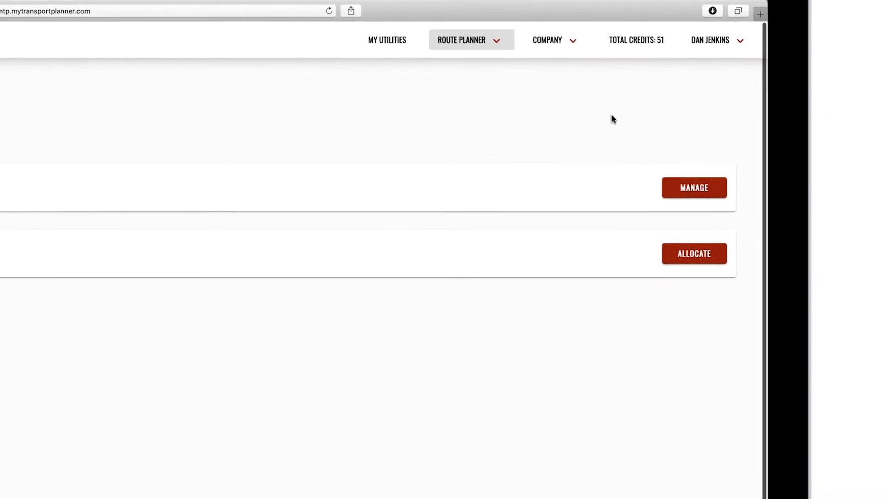